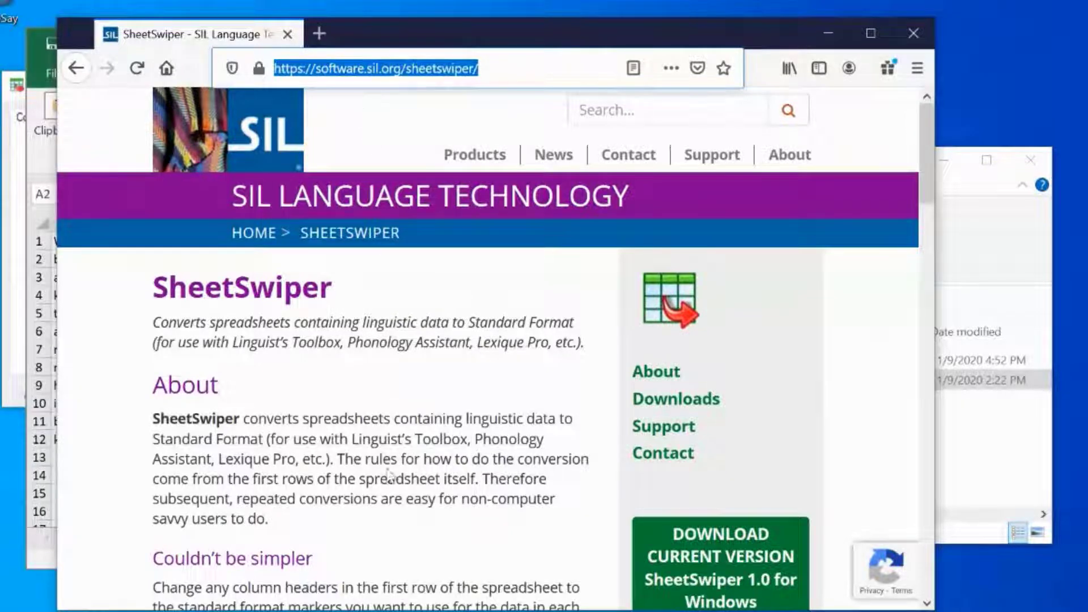
Step: Replace the Word and Gloss headers in A1 and B1 with \lx and \ge, and save and close the workbook
left_click(828, 31)
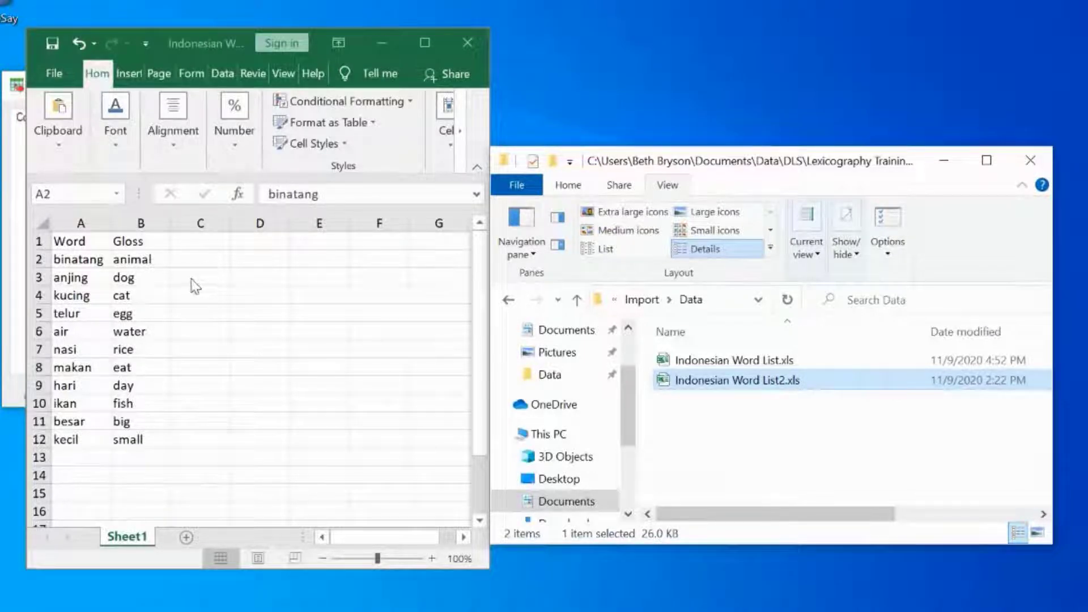
left_click(73, 250)
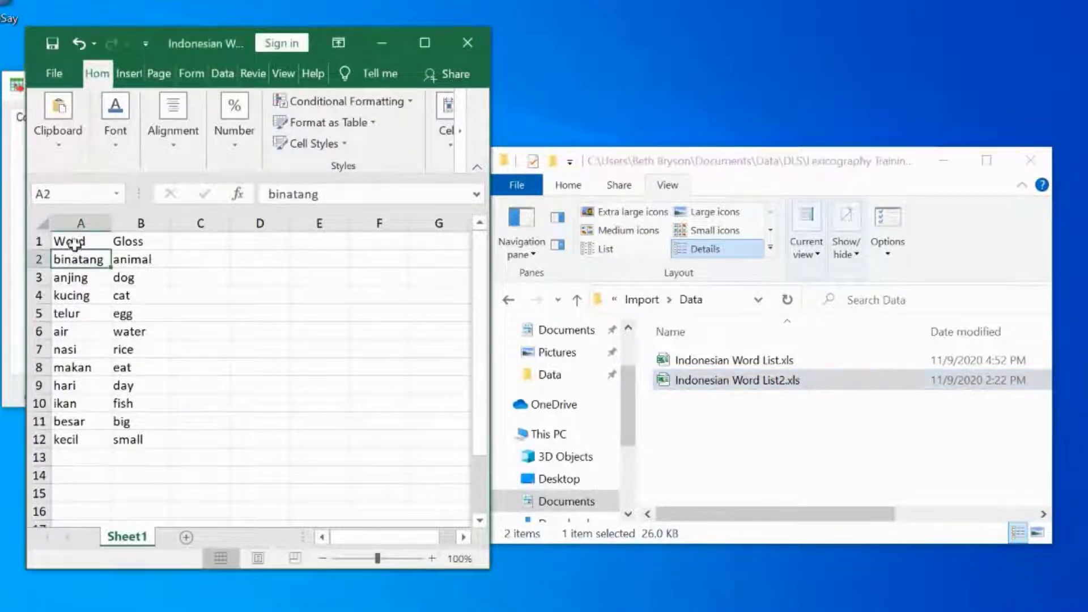
left_click(73, 245)
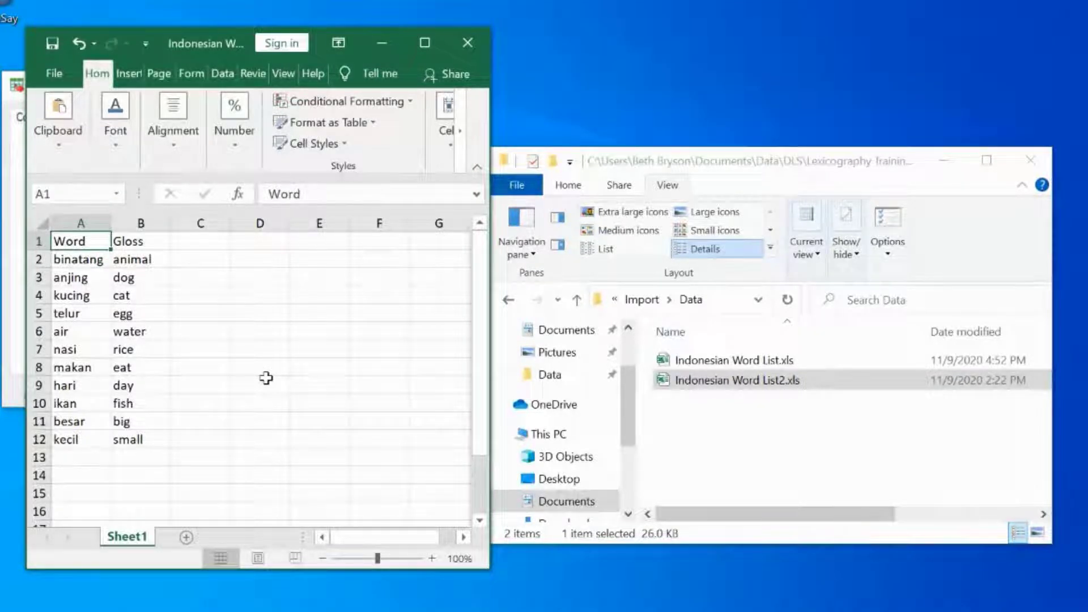
type("\\lx")
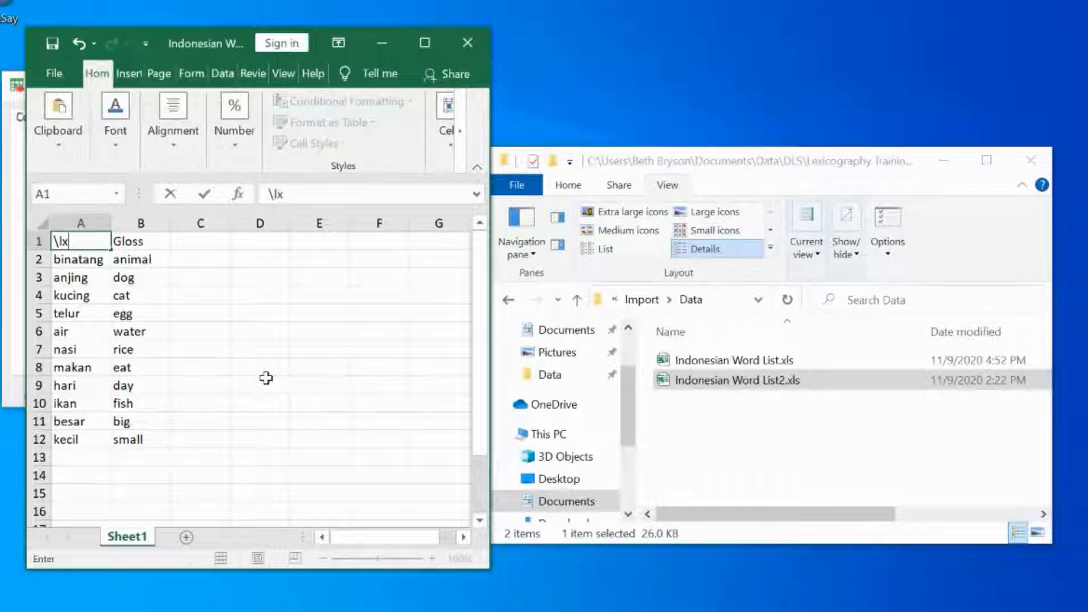
key("Tab")
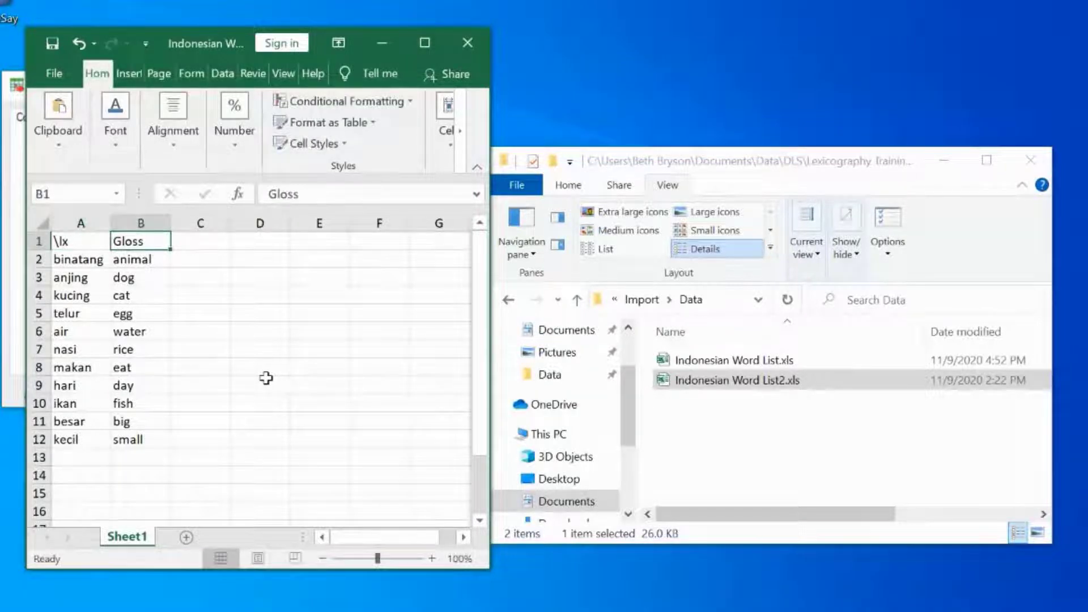
type("\\g")
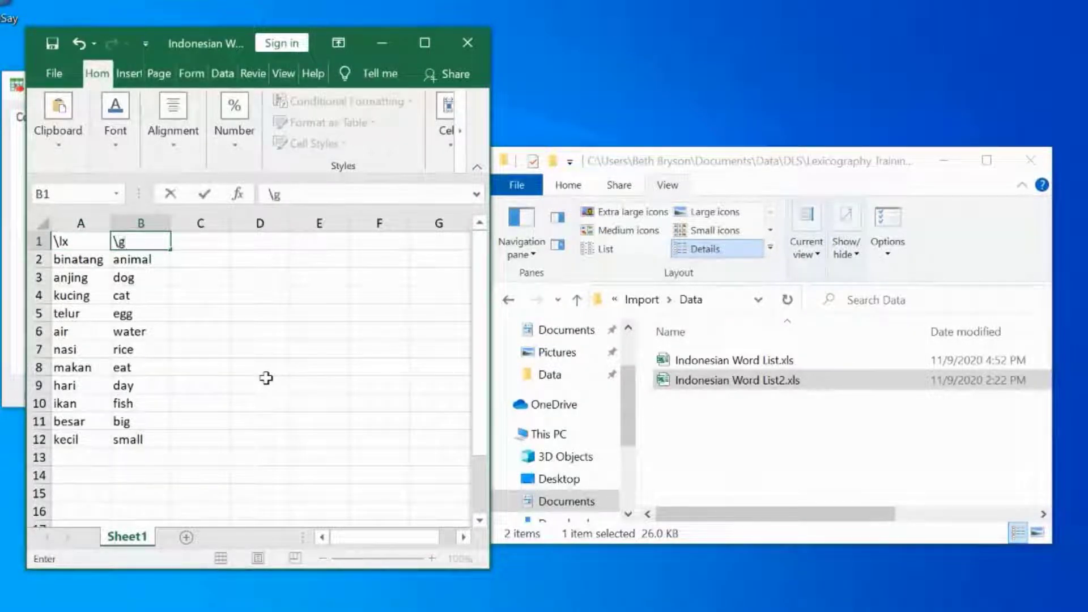
type("e")
key("Tab")
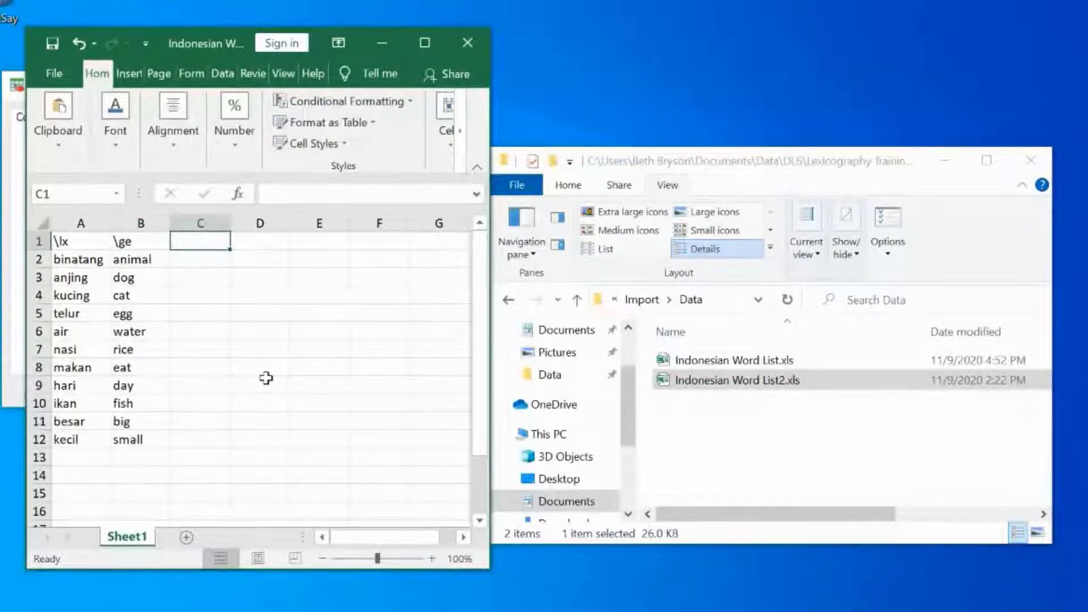
left_click(53, 44)
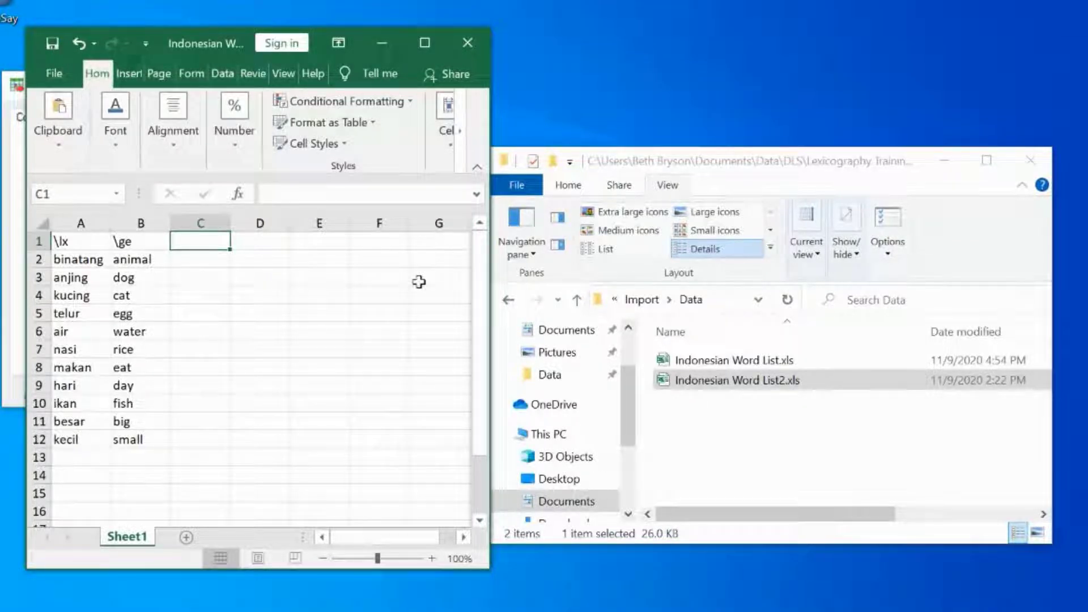
left_click(467, 43)
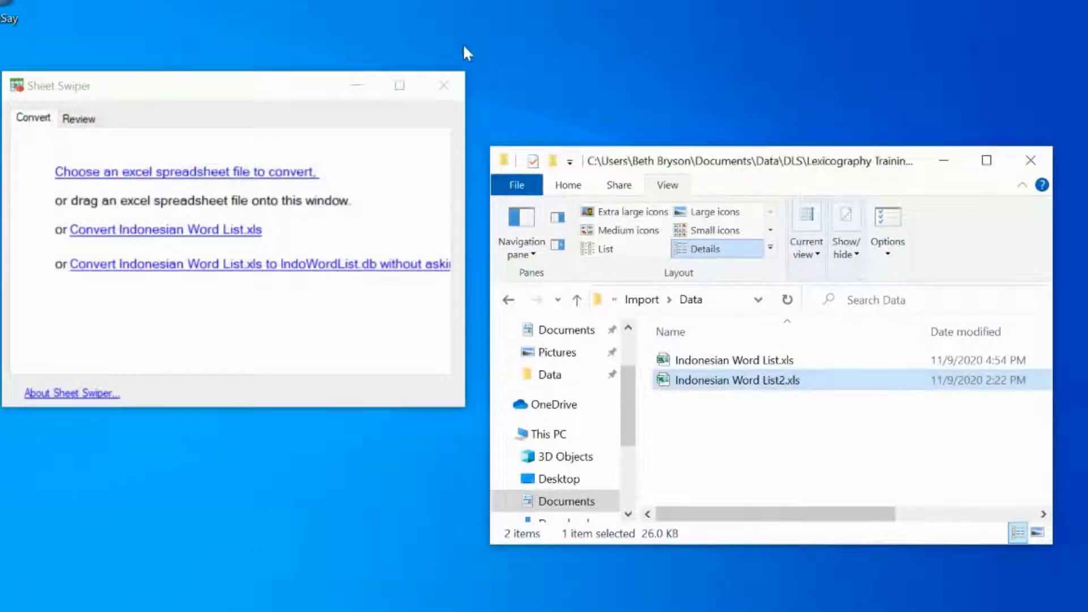
Step: Convert Indonesian Word List.xls in Sheet Swiper and review the converted records through to the last entry
left_click(214, 92)
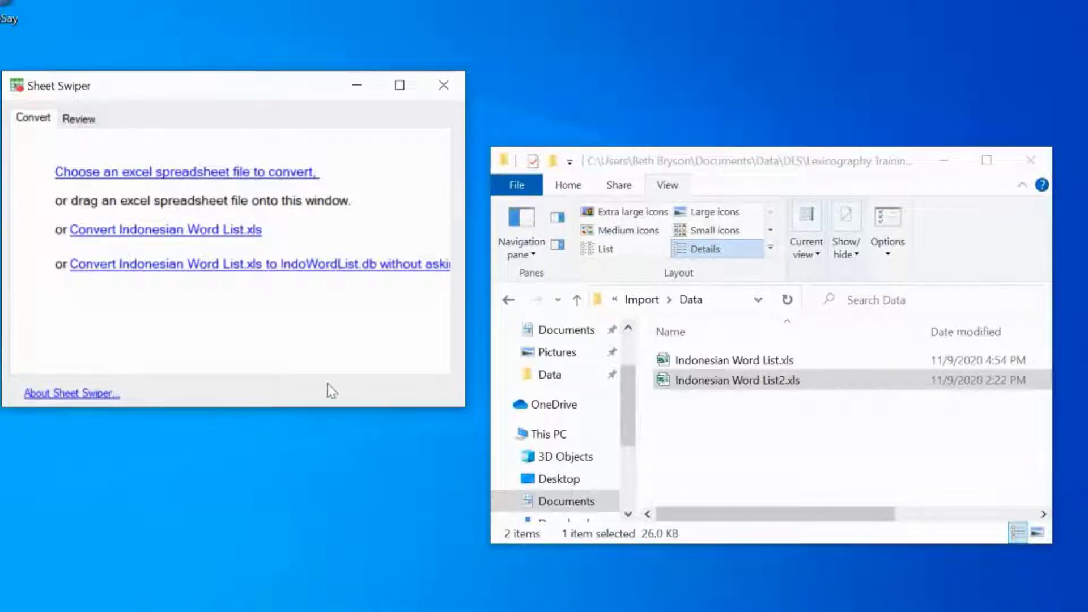
left_click(706, 366)
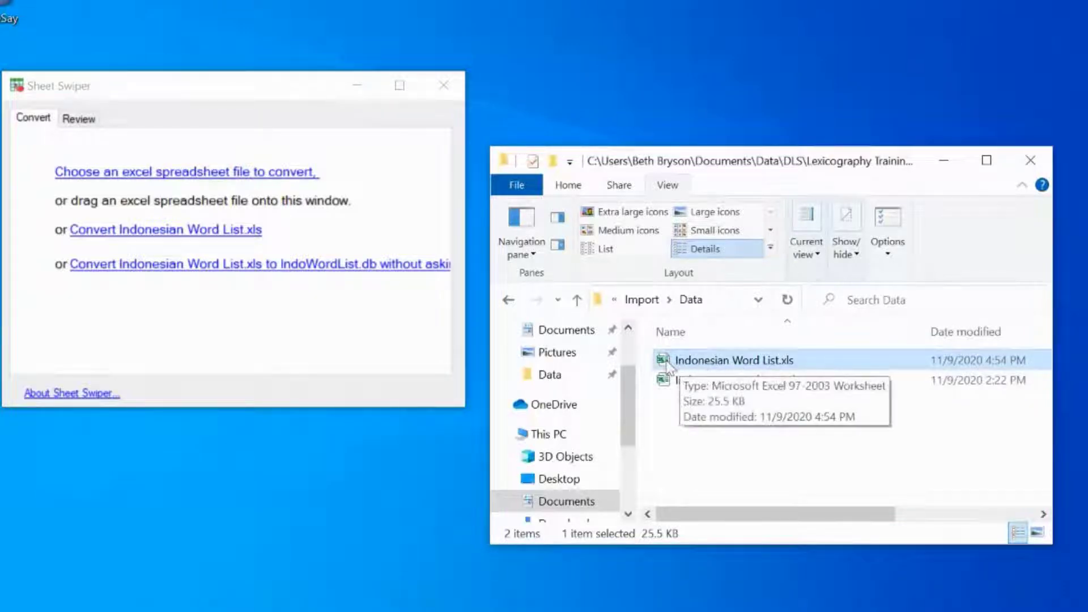
left_click_drag(667, 367, 191, 309)
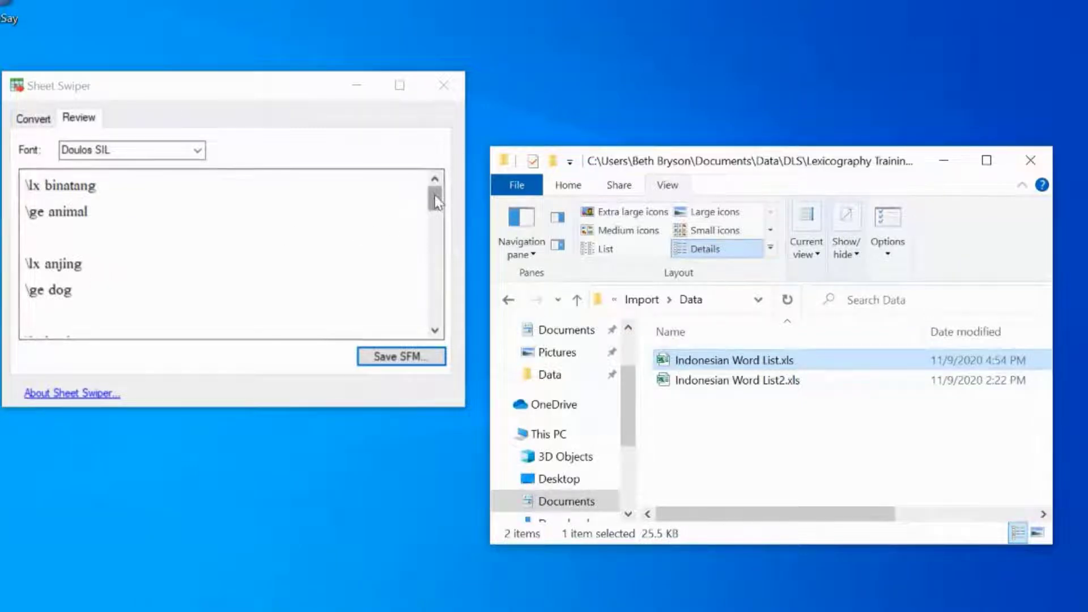
left_click_drag(434, 195, 460, 334)
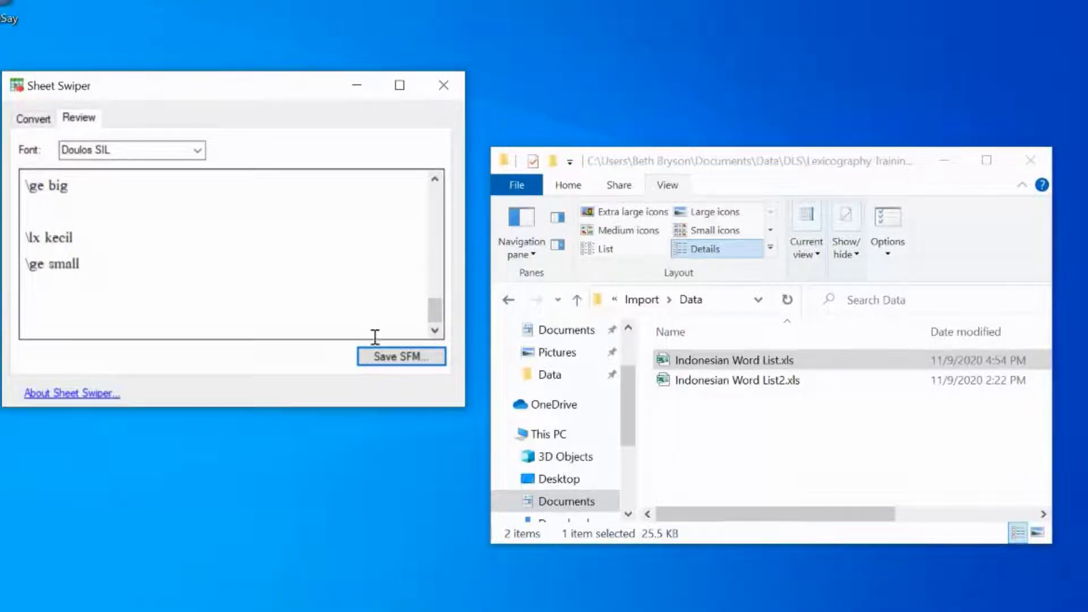
Step: Save the converted SFM output as Indo Word List.db in the Data folder
left_click(389, 360)
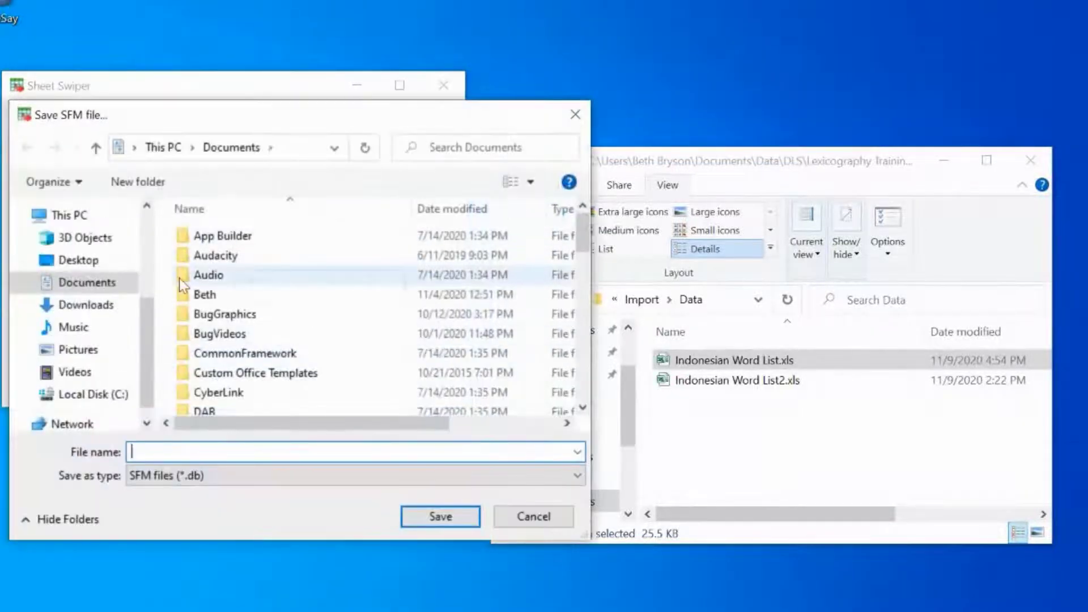
left_click_drag(145, 336, 165, 222)
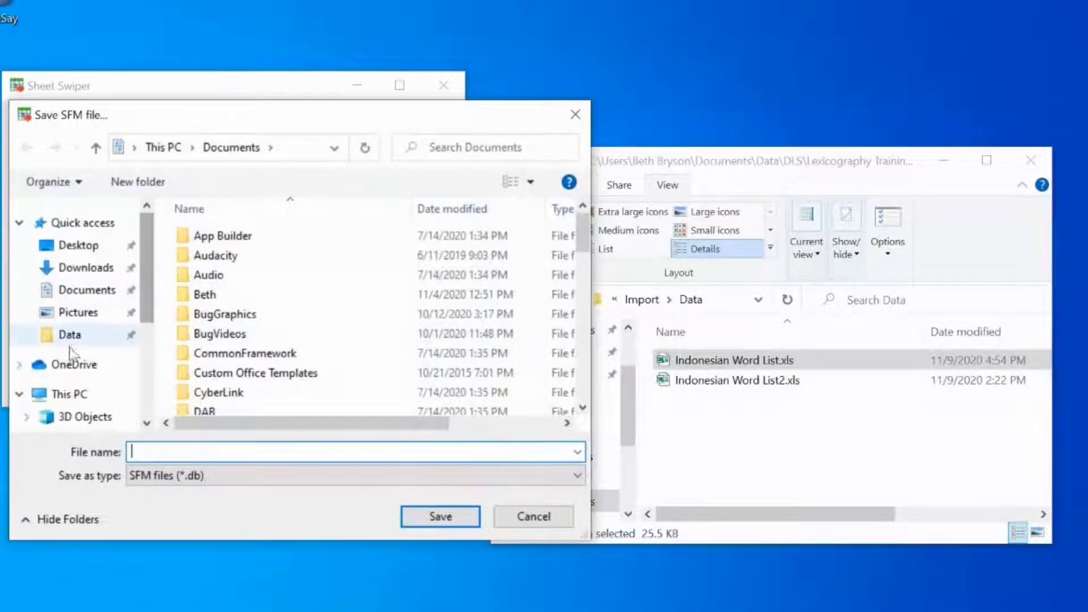
left_click(70, 334)
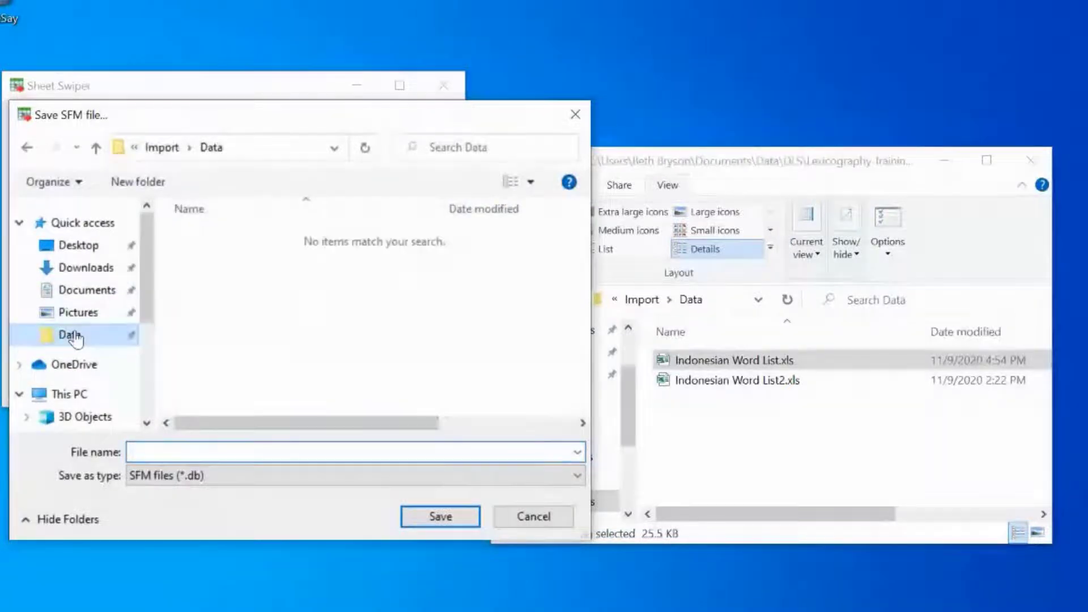
left_click(170, 453)
type("In")
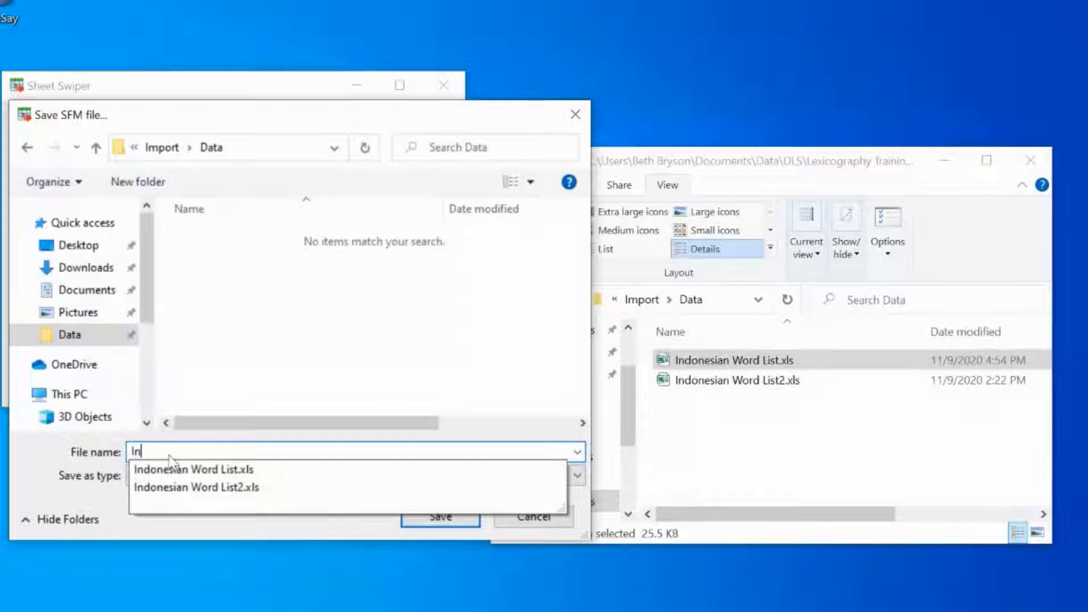
type("do W")
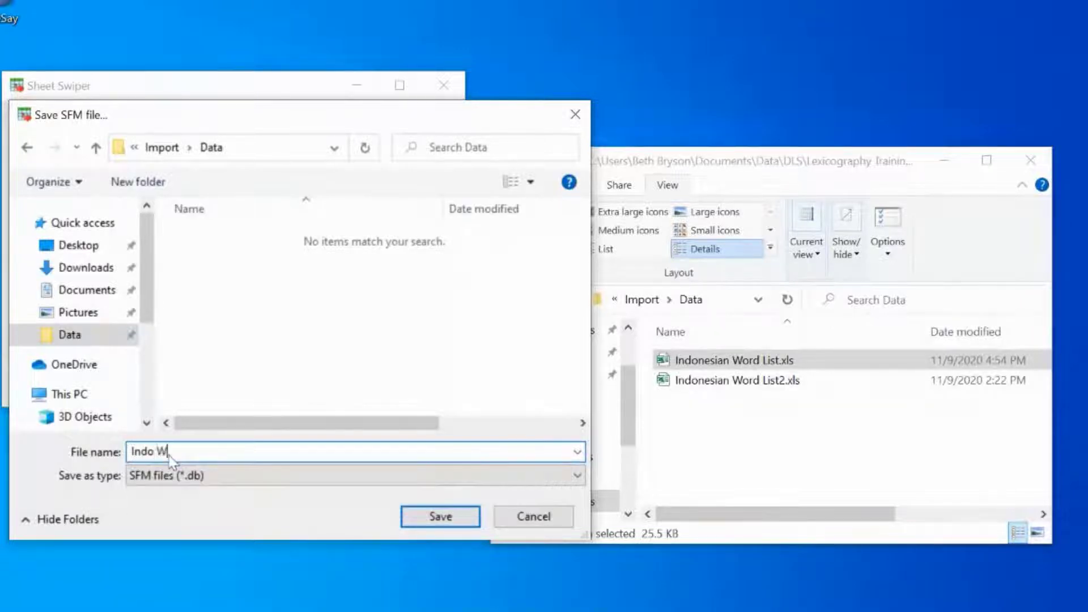
type("ord List.db")
left_click(436, 519)
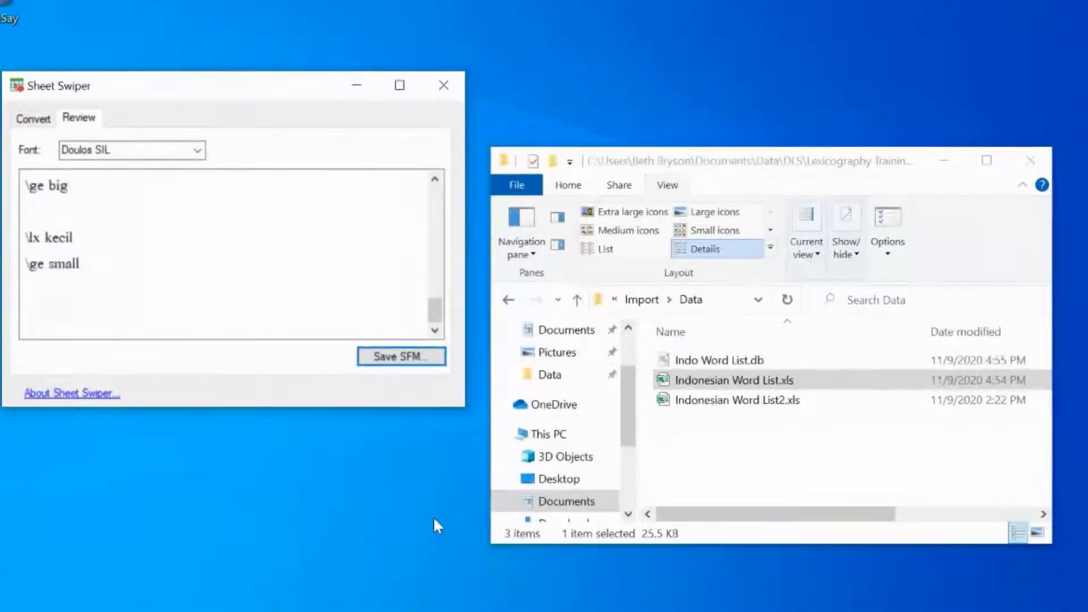
Step: Open Indo Word List.db in Notepad++, check its marker lines, and minimize the editor
right_click(705, 363)
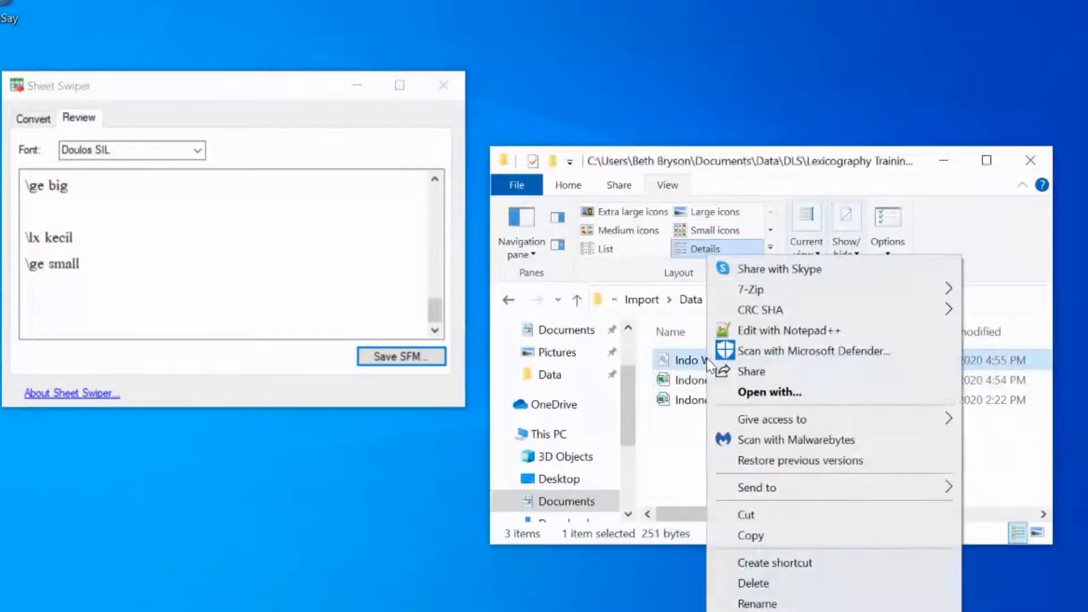
left_click(778, 333)
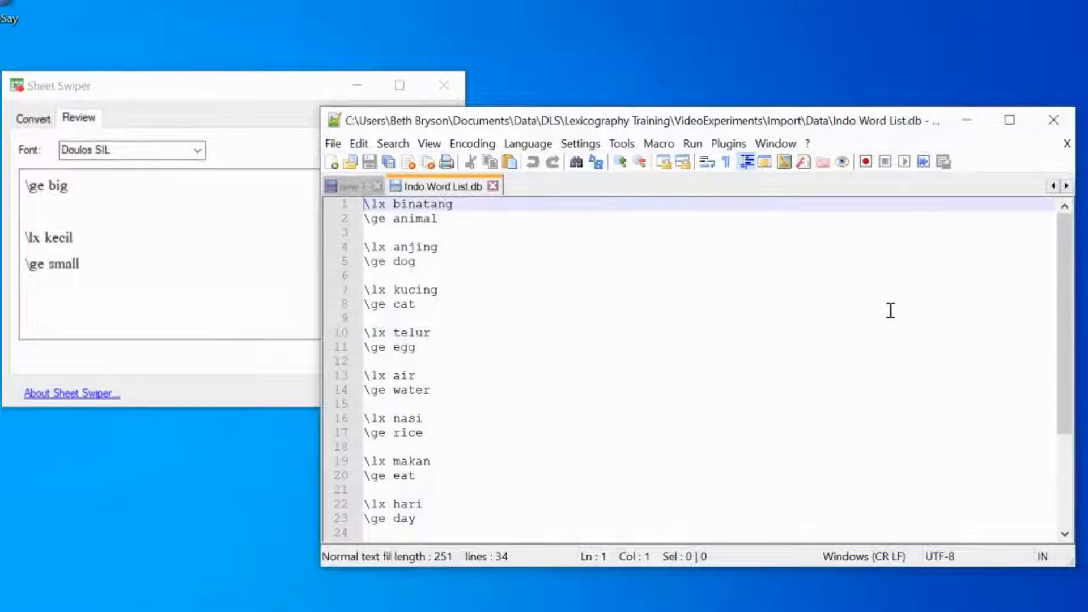
left_click_drag(1064, 262, 1060, 222)
left_click(967, 121)
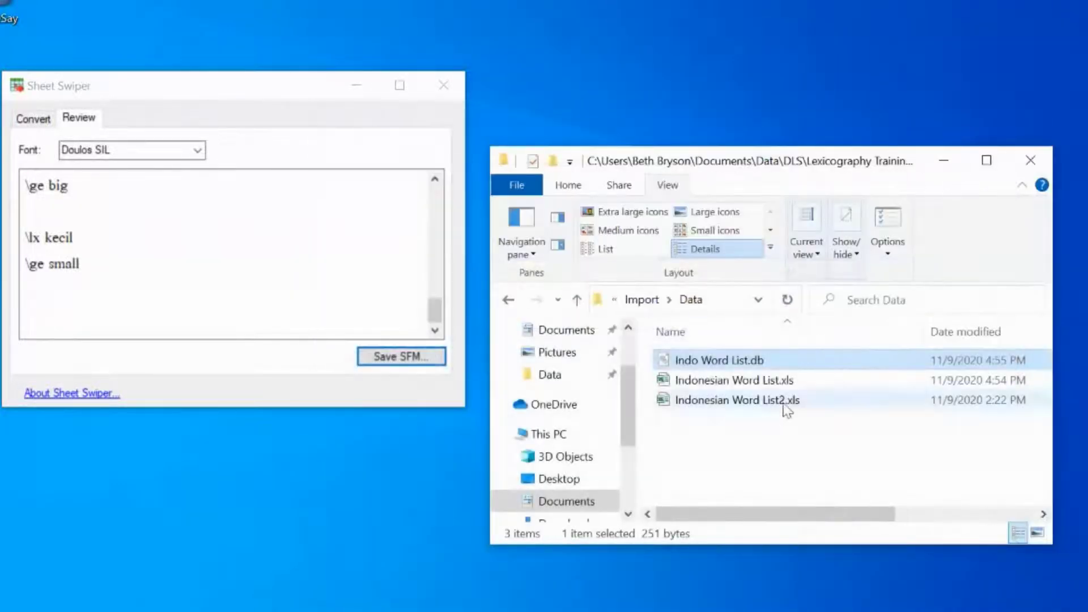
Step: In Indonesian Word List2.xls, set the headers in A1 to C1 to \lx, \Eng and \Fre, and save and close the workbook
double_click(666, 400)
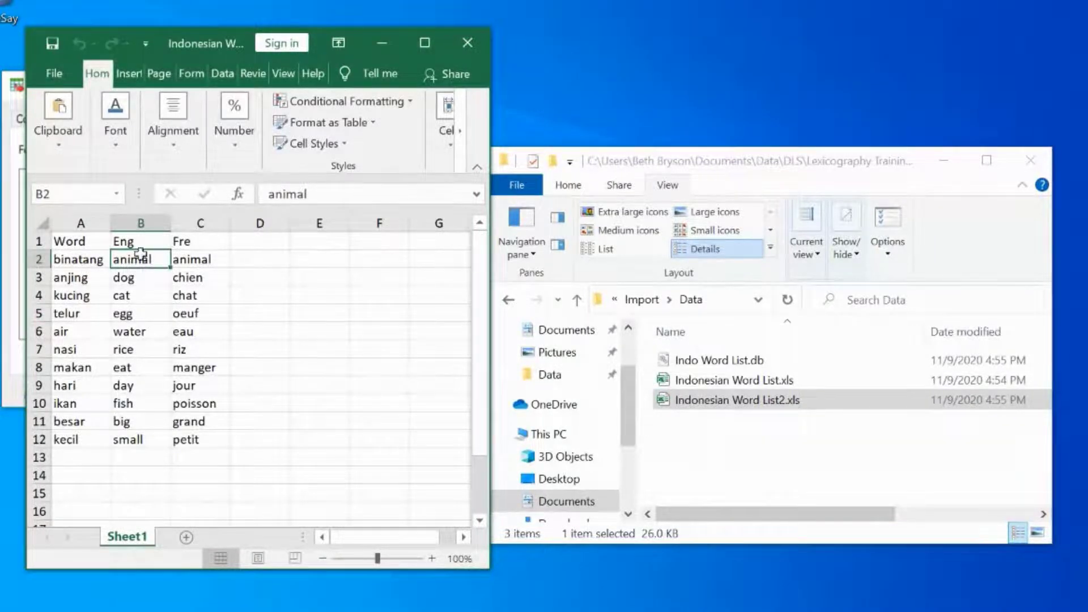
left_click(67, 244)
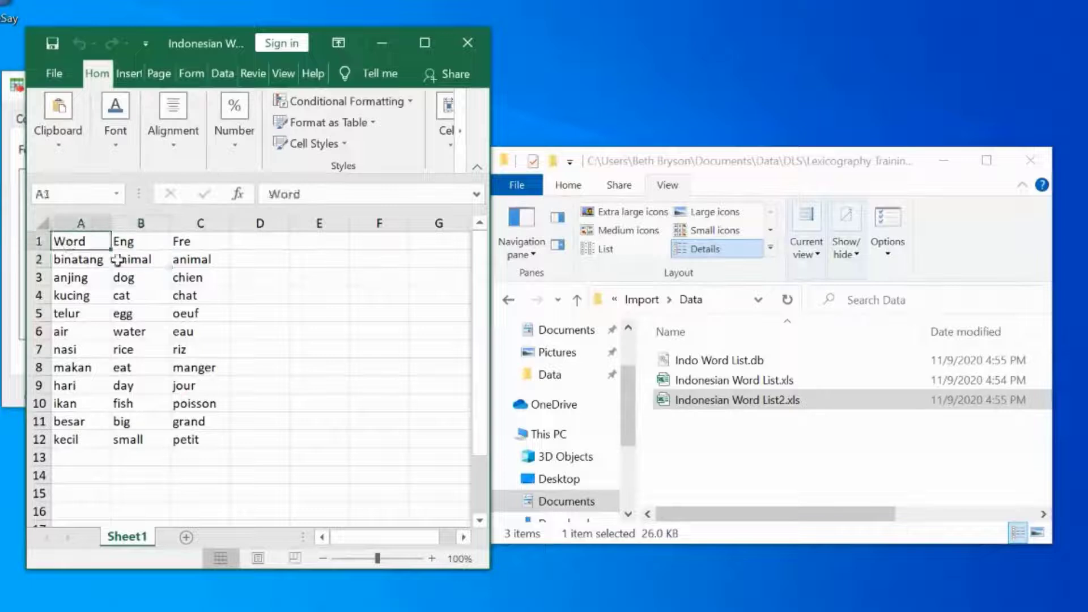
type("\\lx")
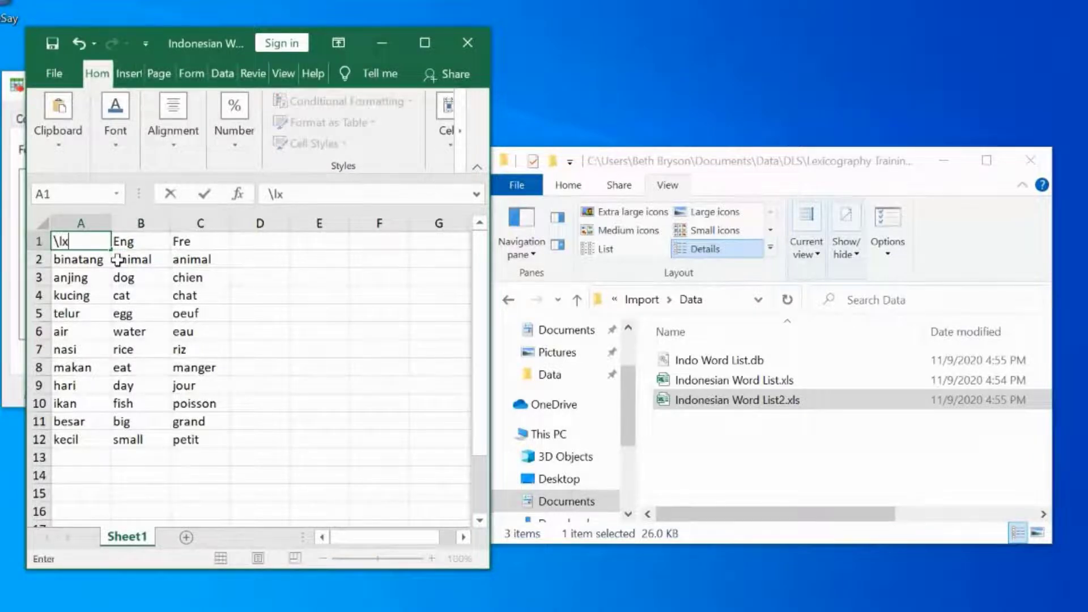
key("Tab")
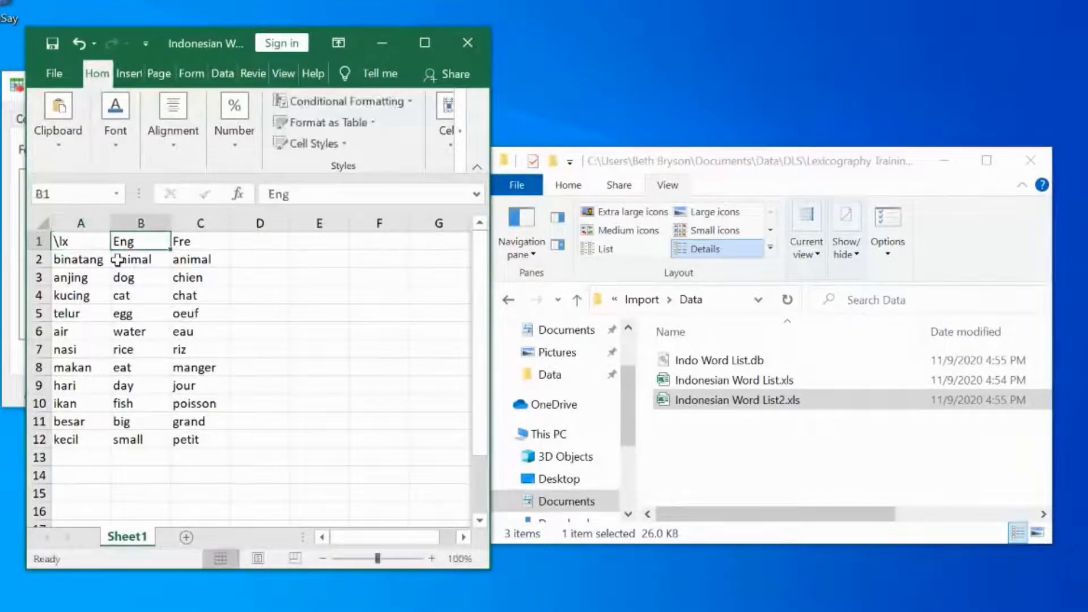
left_click(270, 195)
type("\\")
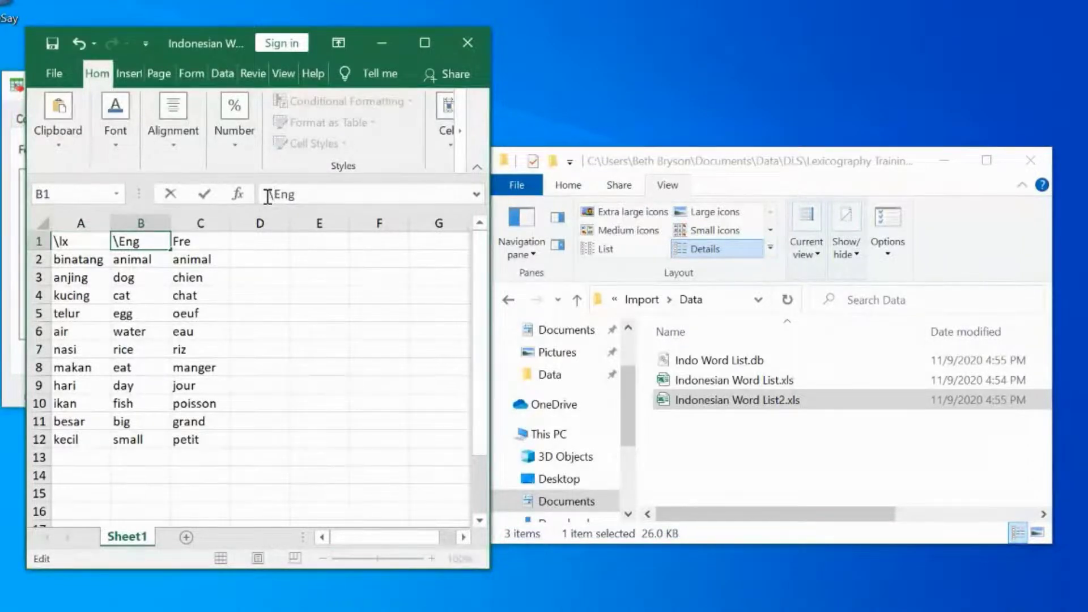
key("Tab")
left_click(269, 194)
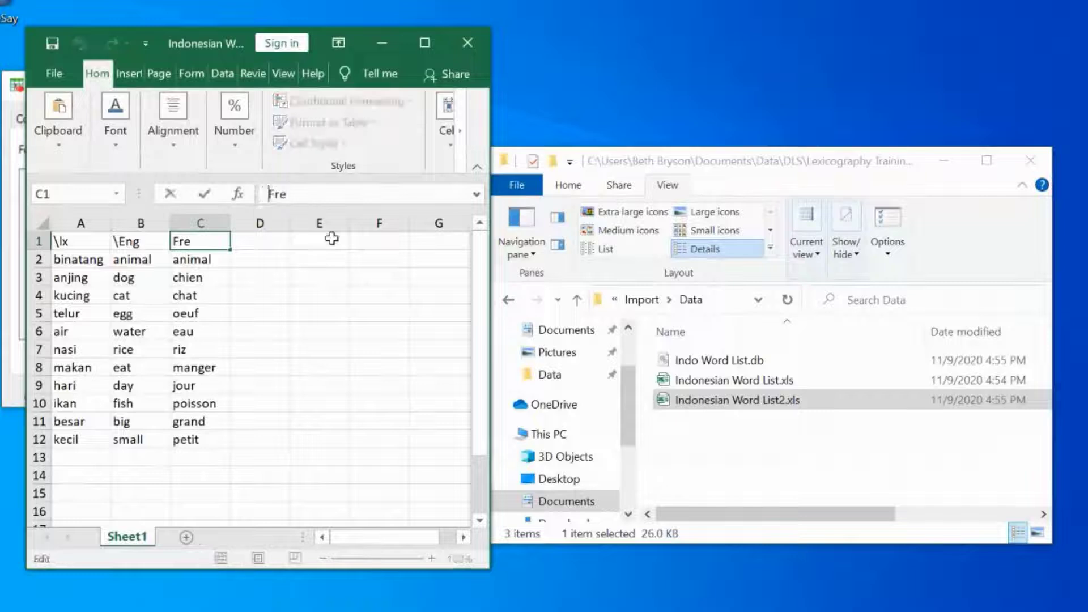
type("\\")
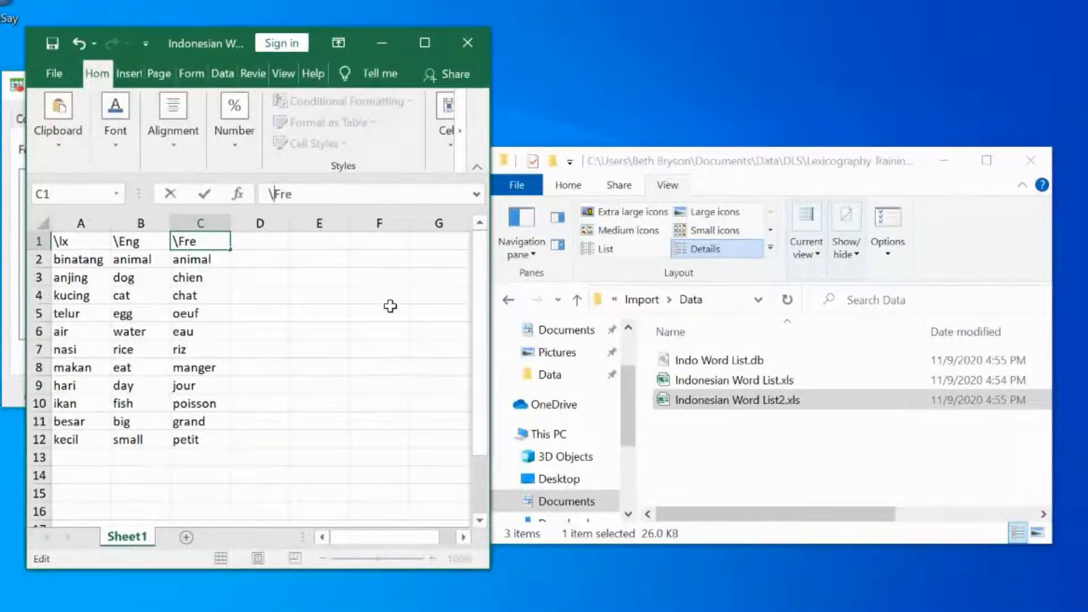
left_click(52, 44)
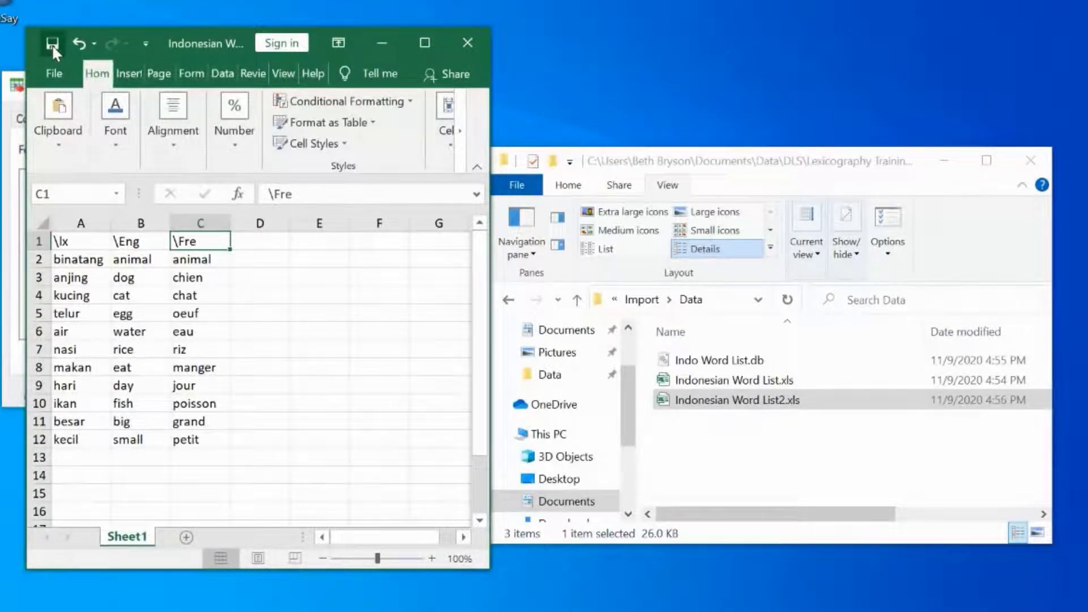
left_click(463, 43)
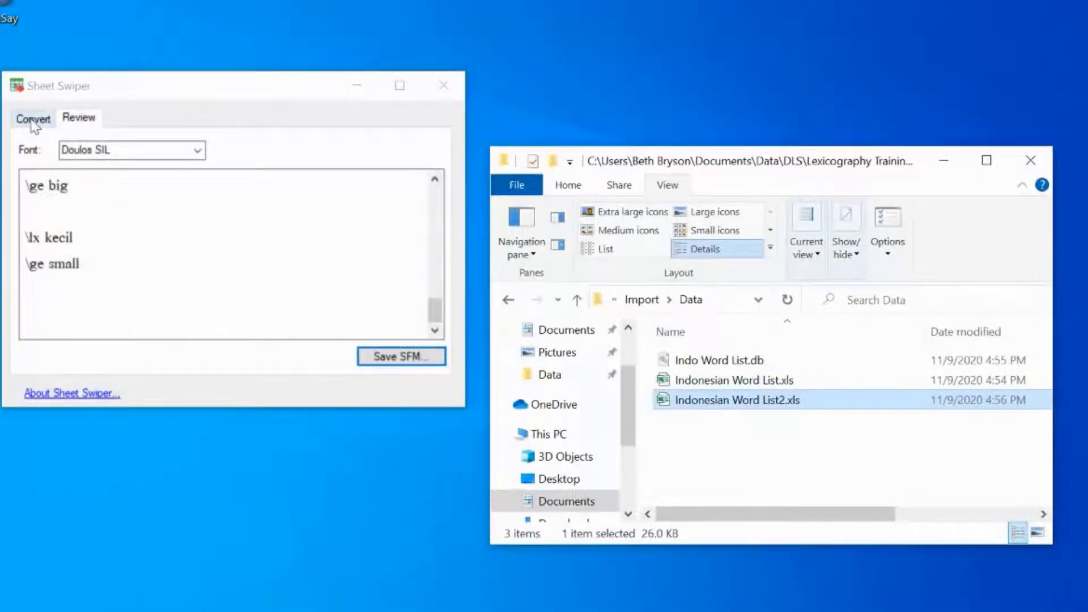
Step: Convert Indonesian Word List2.xls in Sheet Swiper and review the converted records through to the last entry
left_click(32, 119)
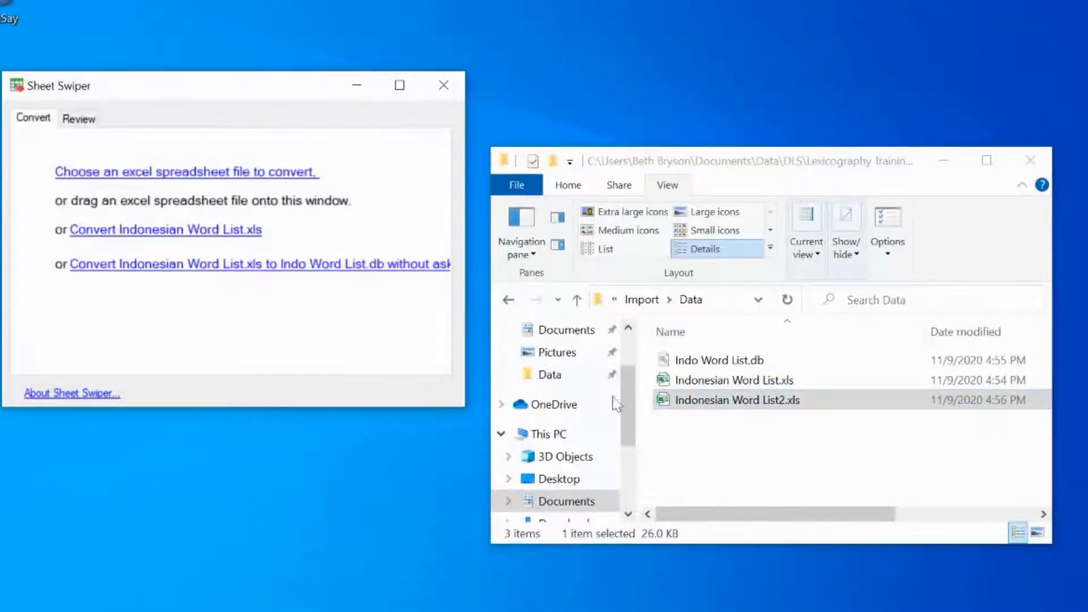
left_click(701, 404)
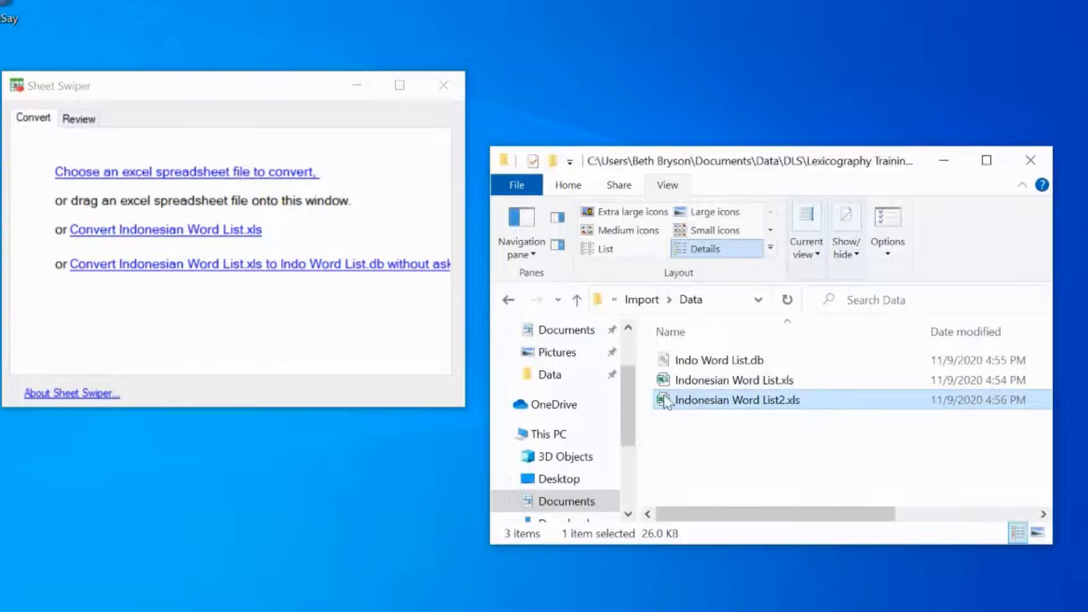
left_click_drag(664, 403, 225, 304)
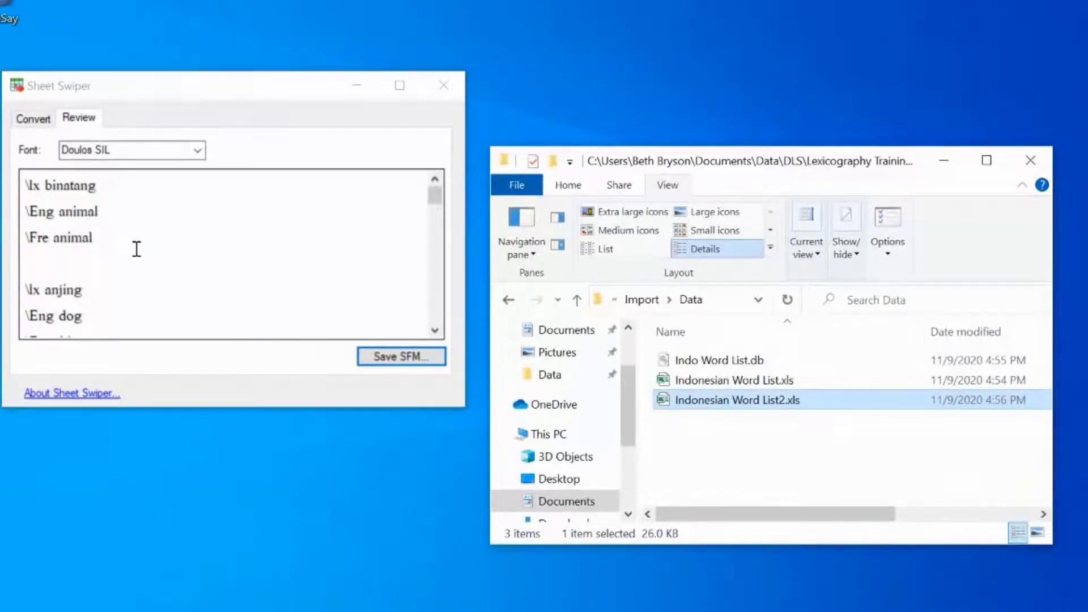
left_click_drag(434, 199, 442, 314)
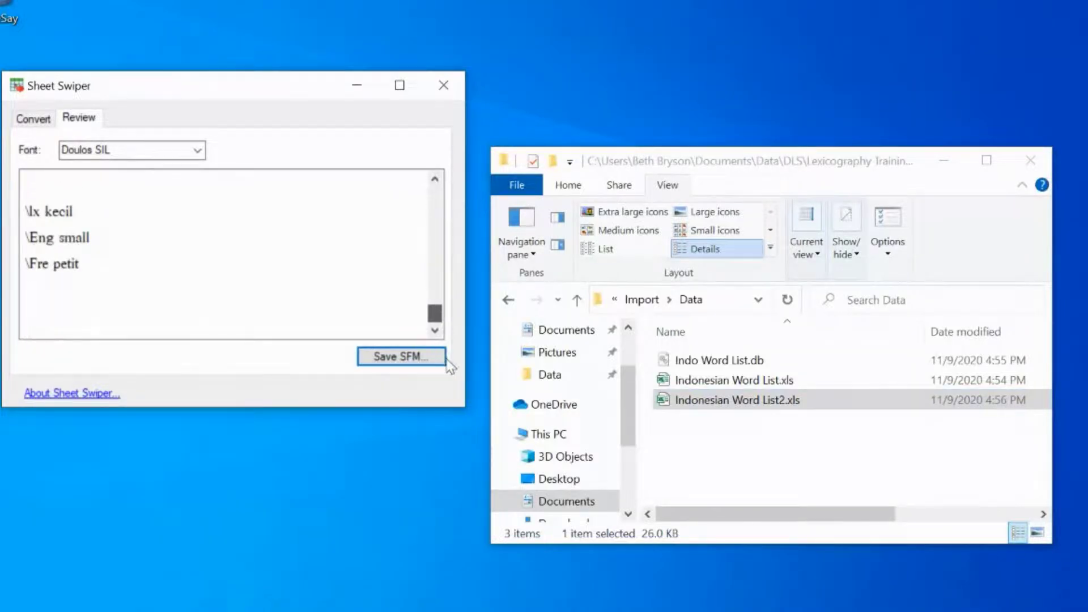
Step: Save the converted SFM output as Indo Word List2.db in the Data folder
left_click(390, 355)
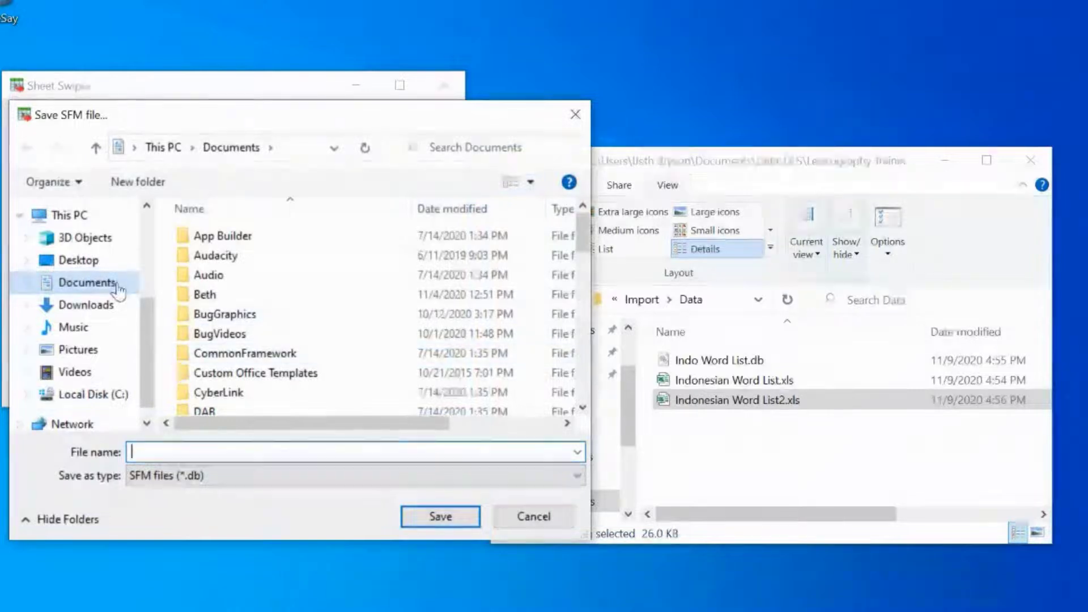
scroll(80, 323, "up", 3)
left_click(75, 333)
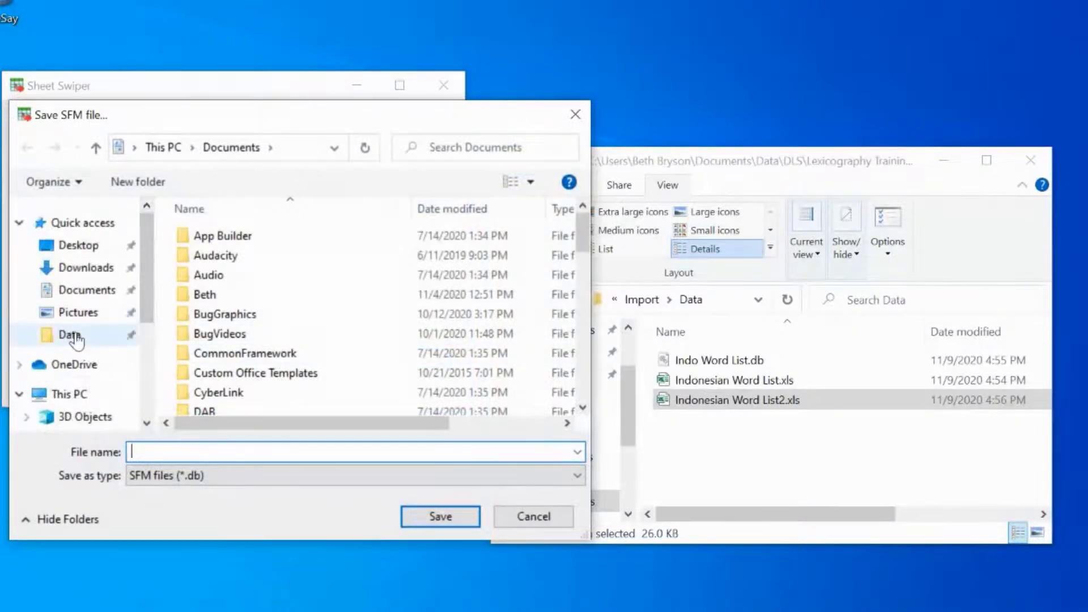
left_click(235, 237)
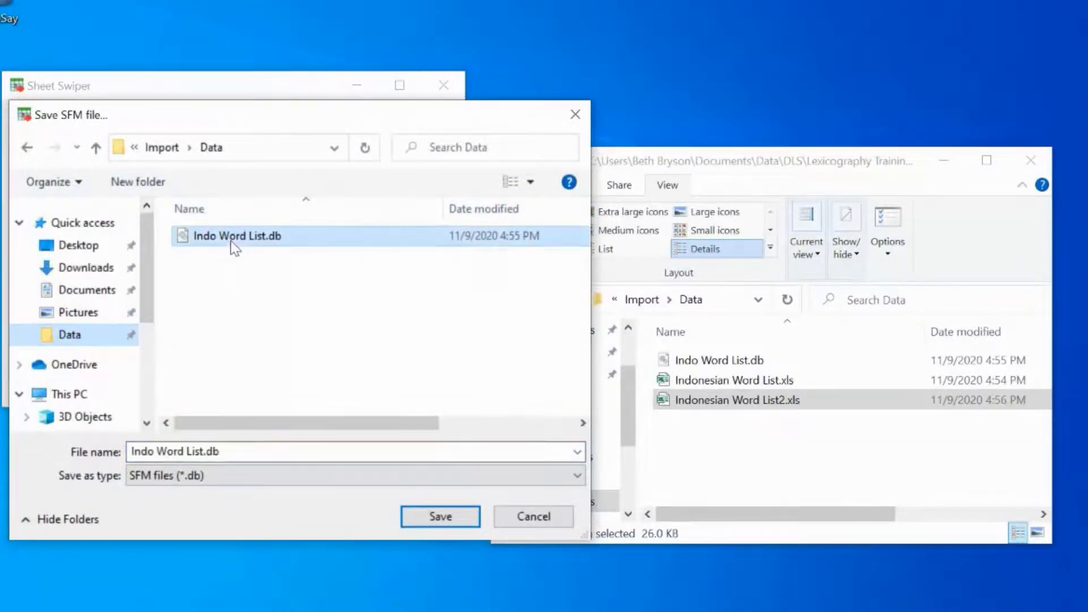
left_click(238, 456)
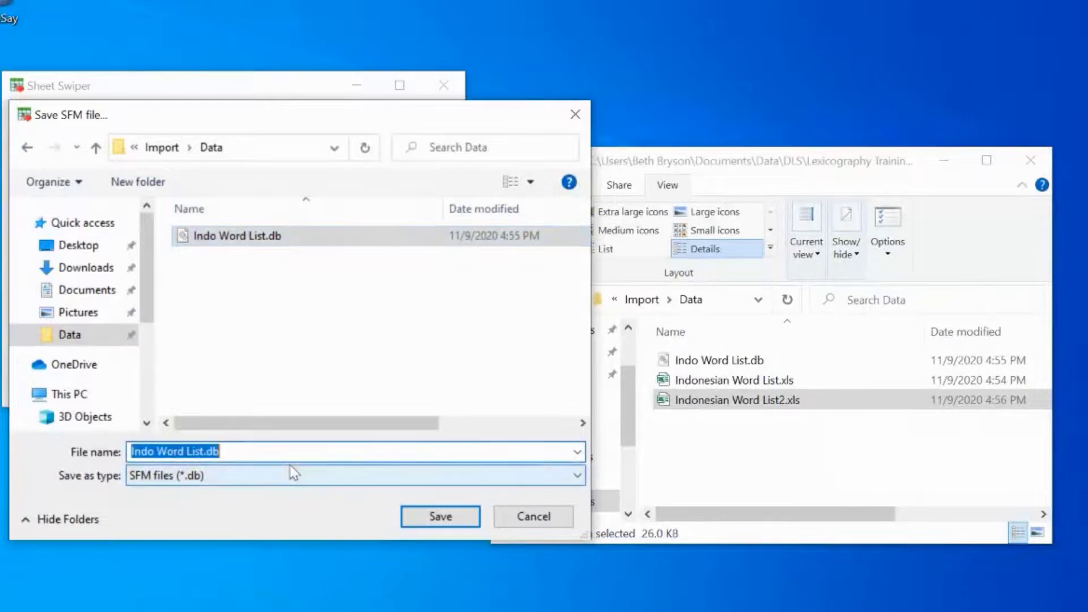
key("Left")
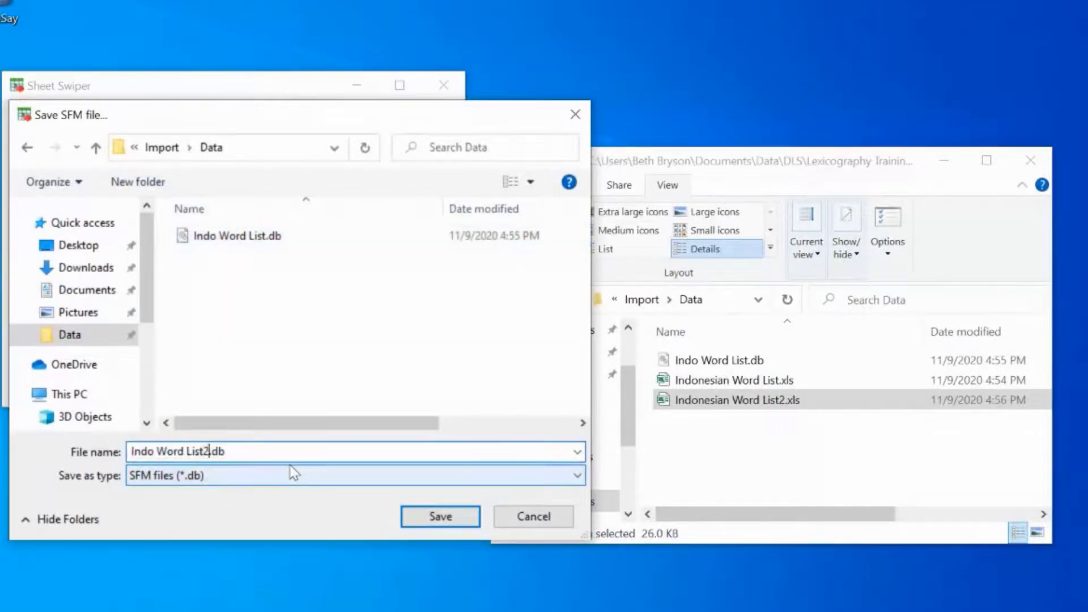
type("2")
left_click(441, 516)
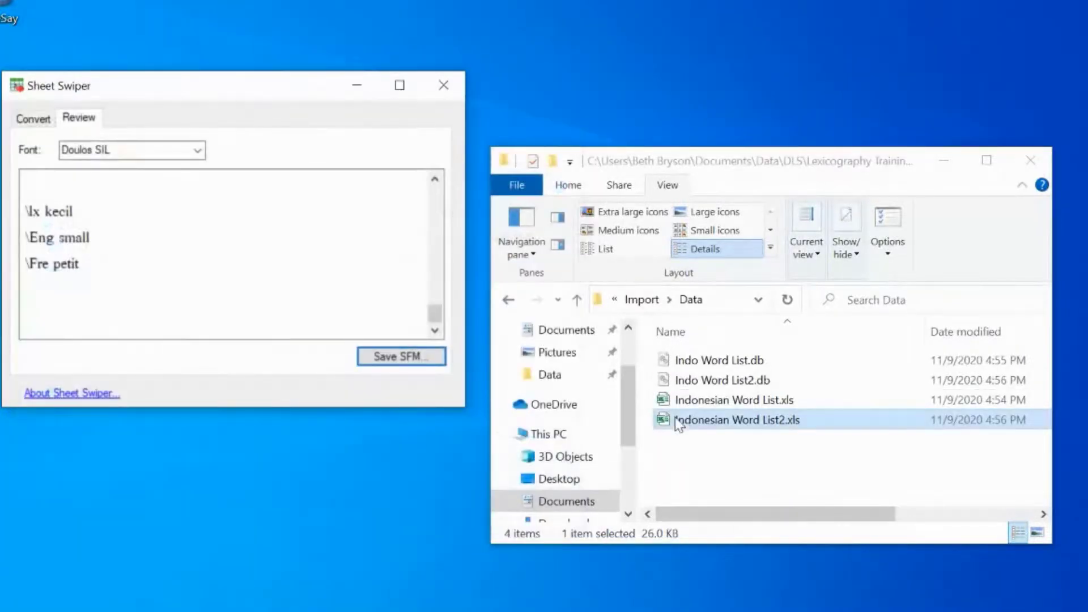
Step: Open Indo Word List2.db from the Data folder in Notepad++ to check its marker lines
right_click(684, 384)
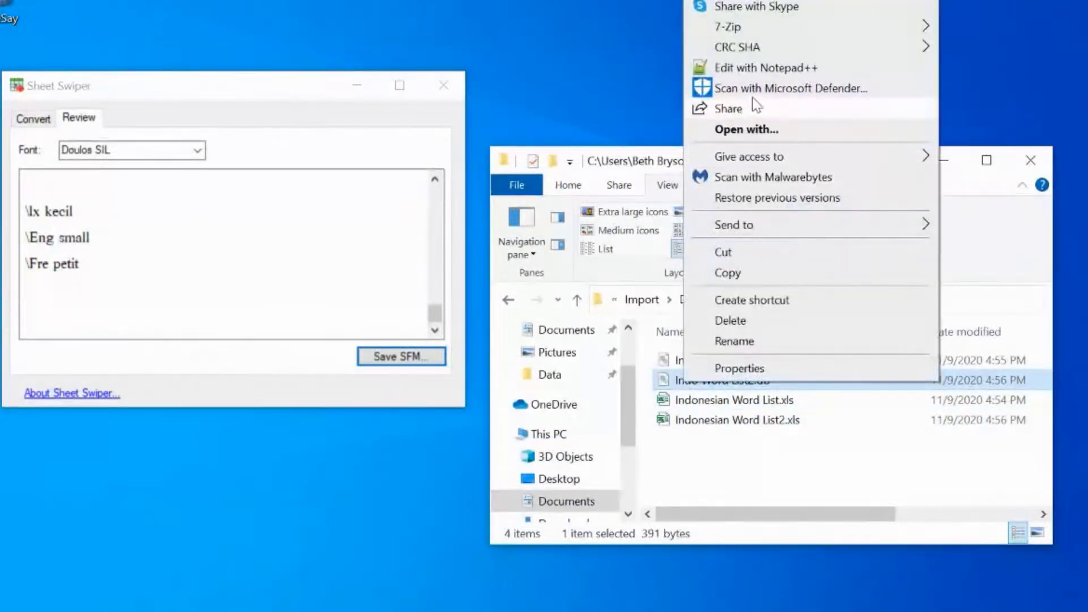
left_click(754, 69)
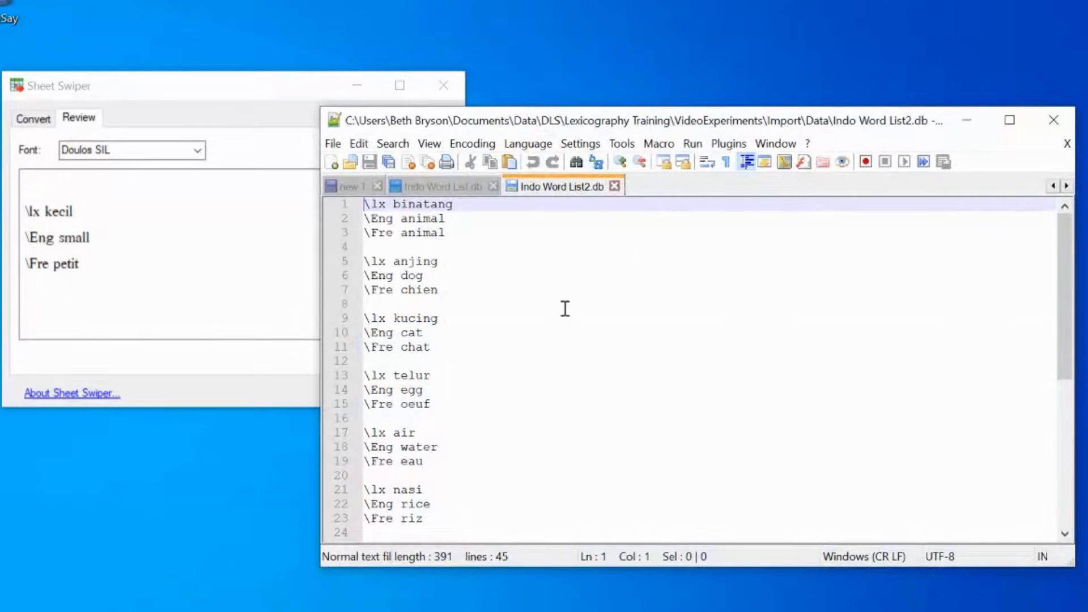